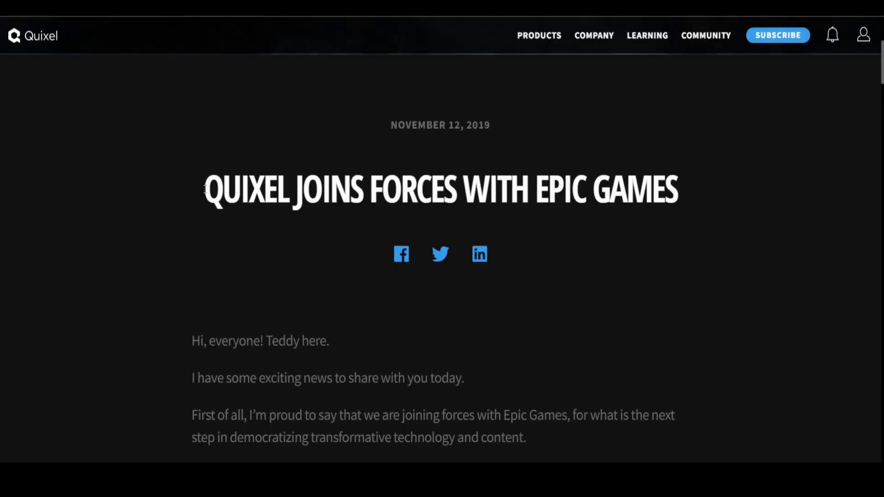
Step: Highlight the 'Quixel Joins Forces with Epic Games' headline, the free-Megascans heading and its paragraph
drag(202, 188, 684, 171)
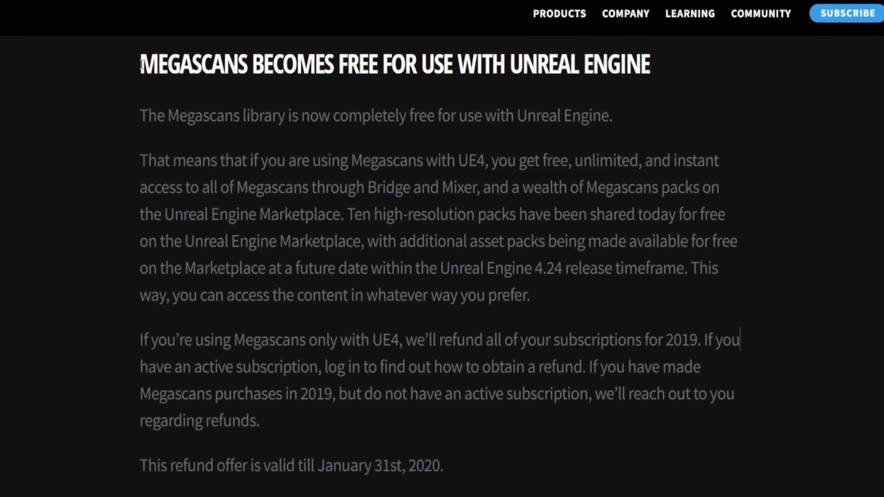
drag(137, 61, 659, 50)
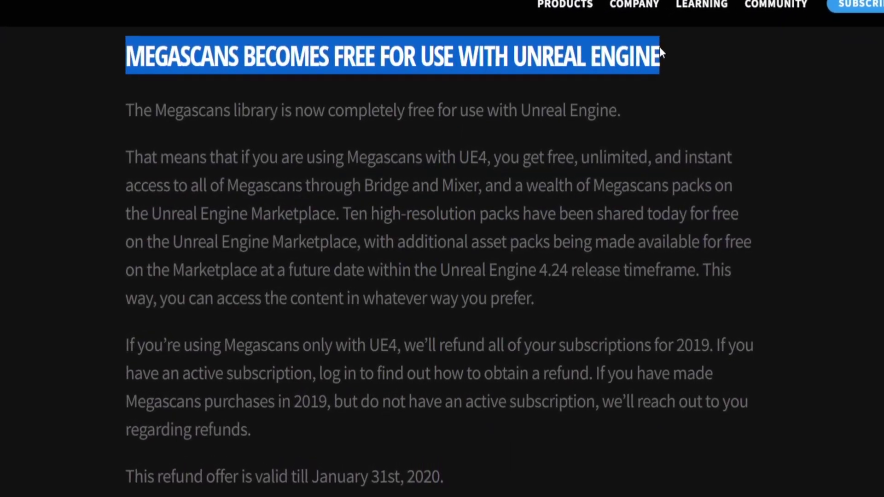
drag(120, 108, 336, 220)
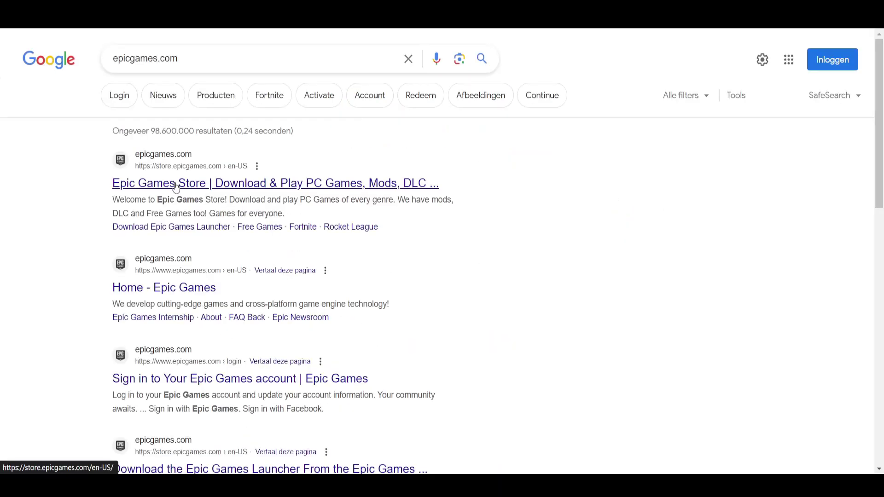
Step: Open the Epic Games Store site, then sign in to Quixel with an Epic Games account
click(175, 187)
click(767, 48)
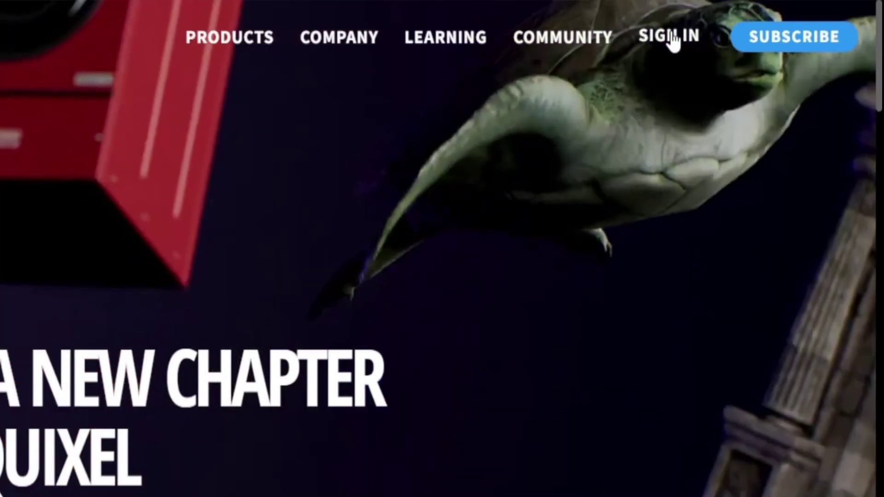
click(778, 44)
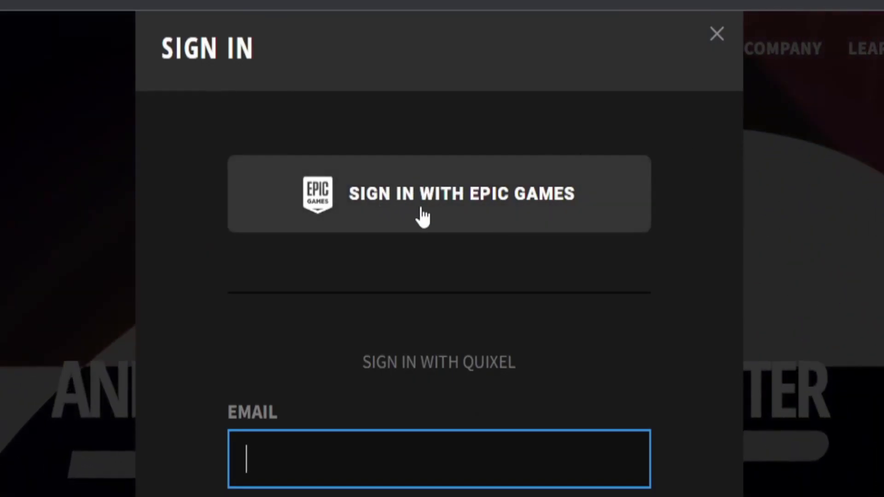
click(422, 217)
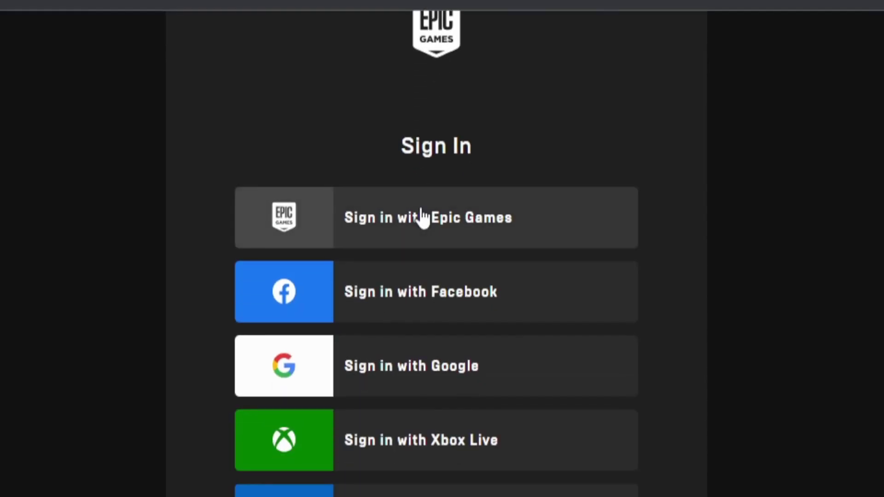
click(419, 219)
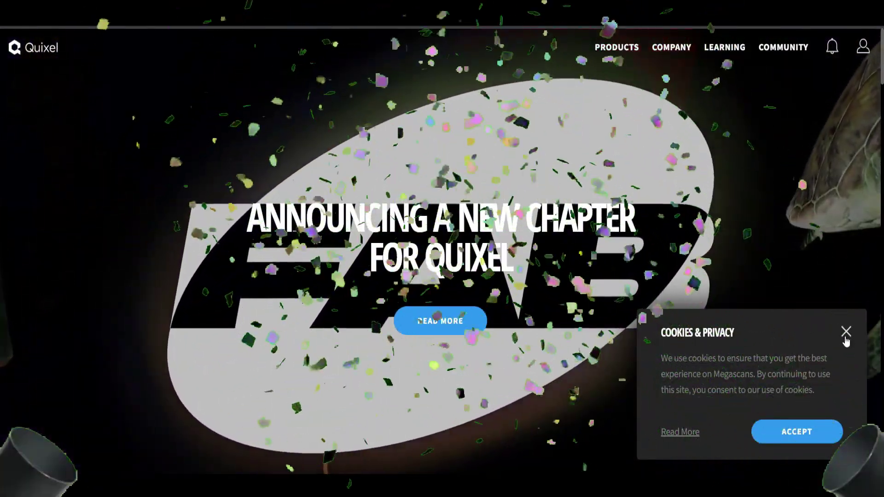
Step: Dismiss the cookie notice and search the Megascans library for 'rock'
click(846, 332)
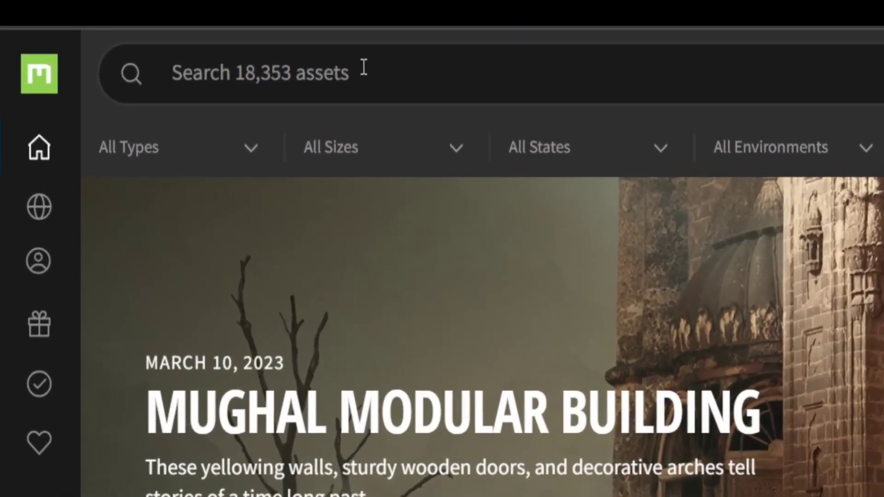
click(314, 53)
text(ro)
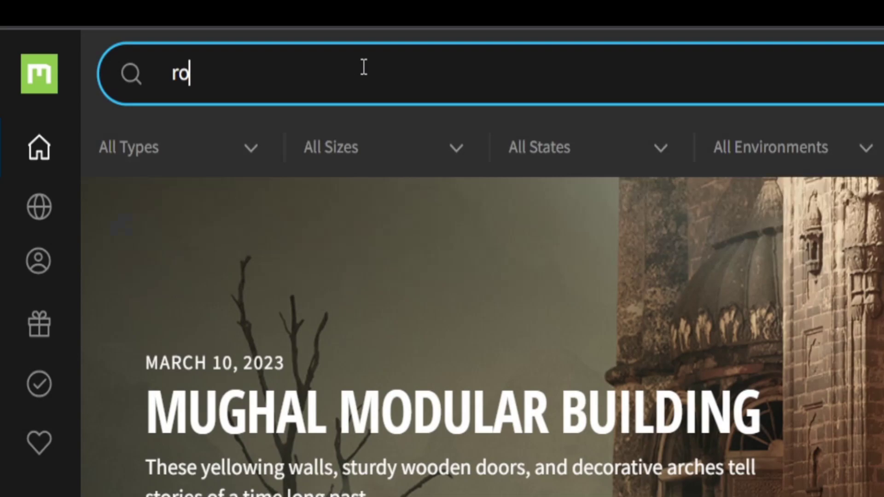
text(ck)
key(Return)
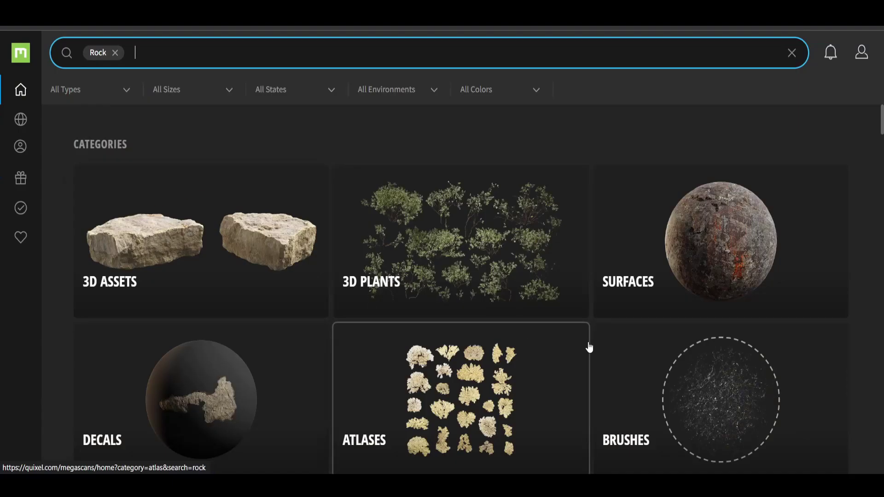
scroll(448, 262, down, 6)
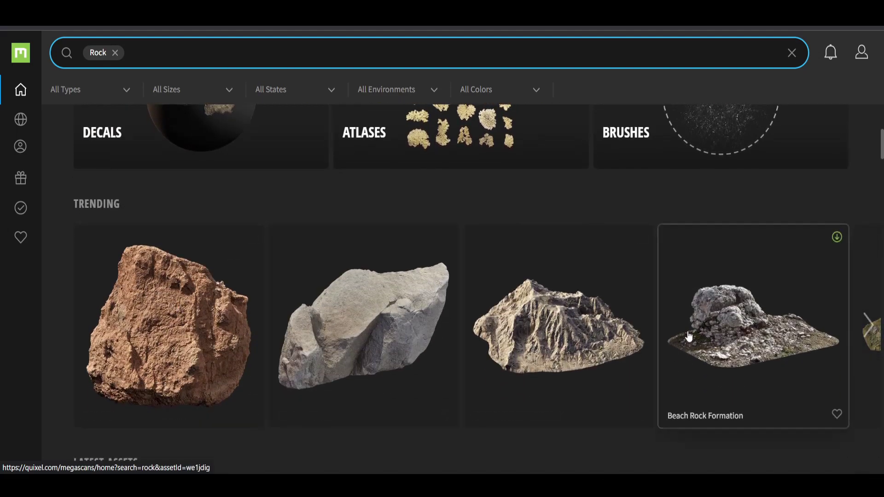
scroll(374, 338, down, 3)
scroll(374, 338, up, 9)
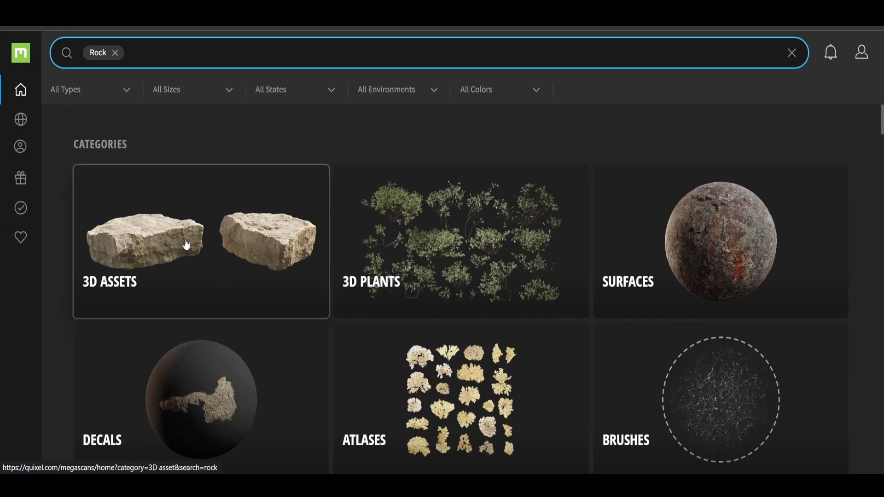
Step: Filter the results to 3D Assets, Nature, Rock, Mossy and scroll to the Mossy Forest Boulder
click(187, 245)
scroll(529, 258, down, 1)
click(460, 368)
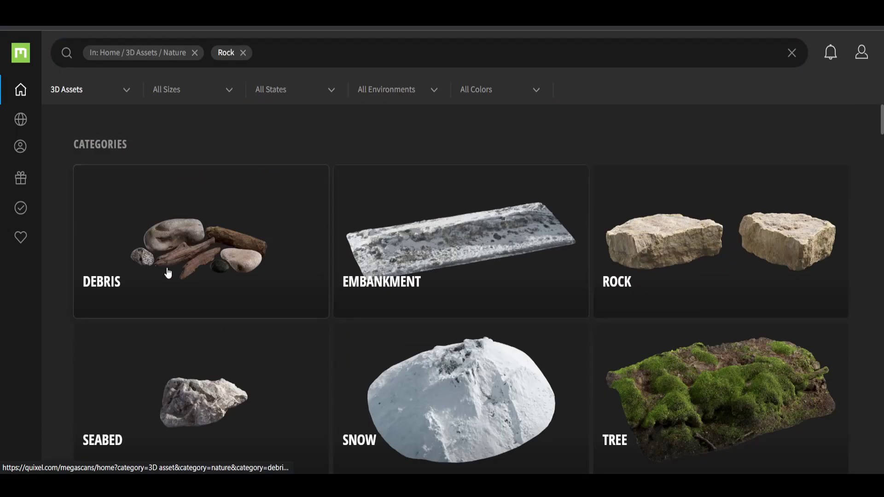
scroll(590, 263, down, 3)
click(697, 169)
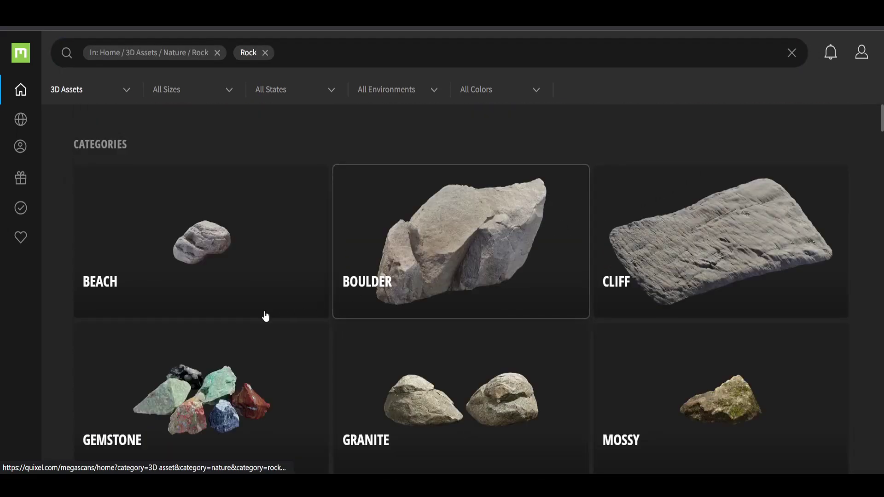
scroll(697, 341, down, 1)
click(696, 341)
scroll(410, 281, down, 1)
scroll(410, 282, down, 8)
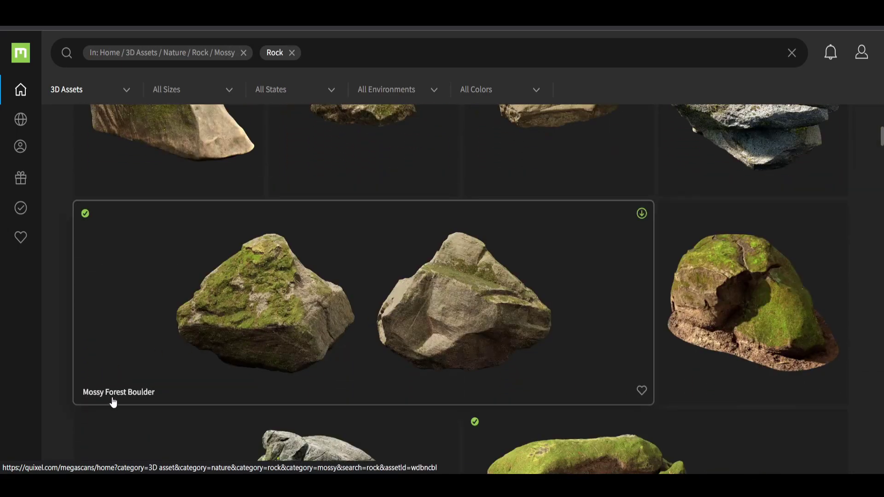
Step: Open the Mossy Forest Boulder and set its download resolution to 4K
click(288, 336)
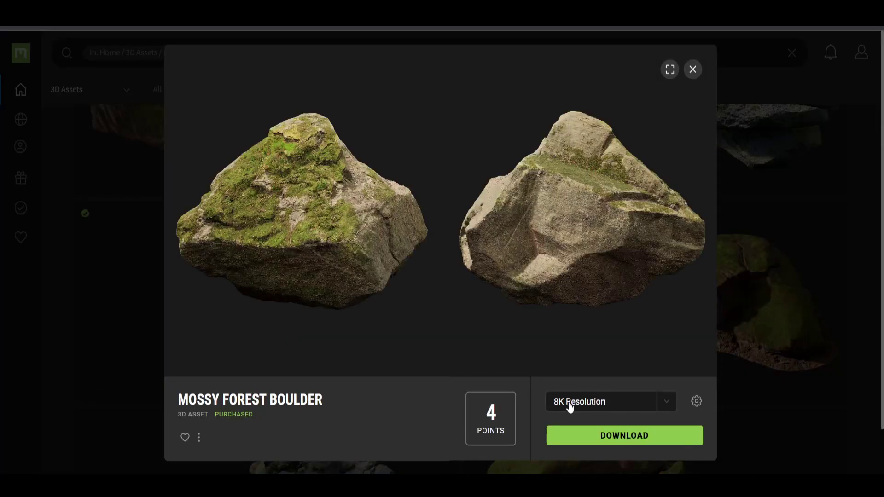
click(581, 408)
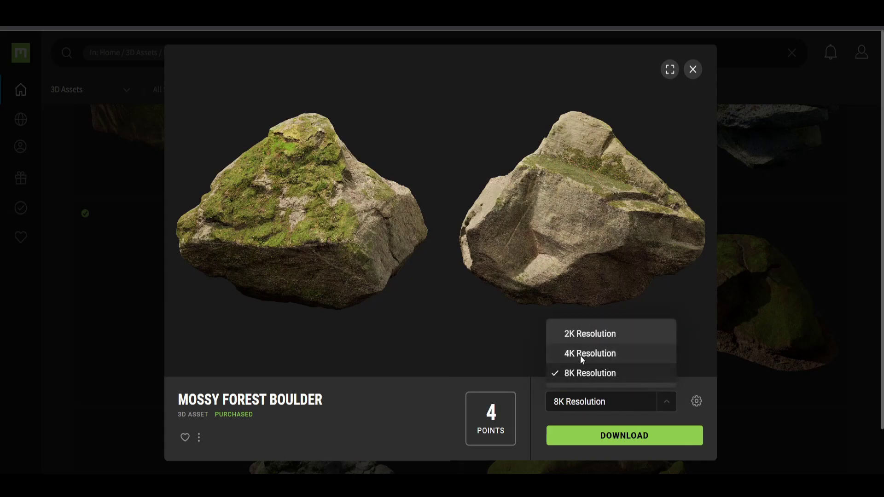
click(581, 354)
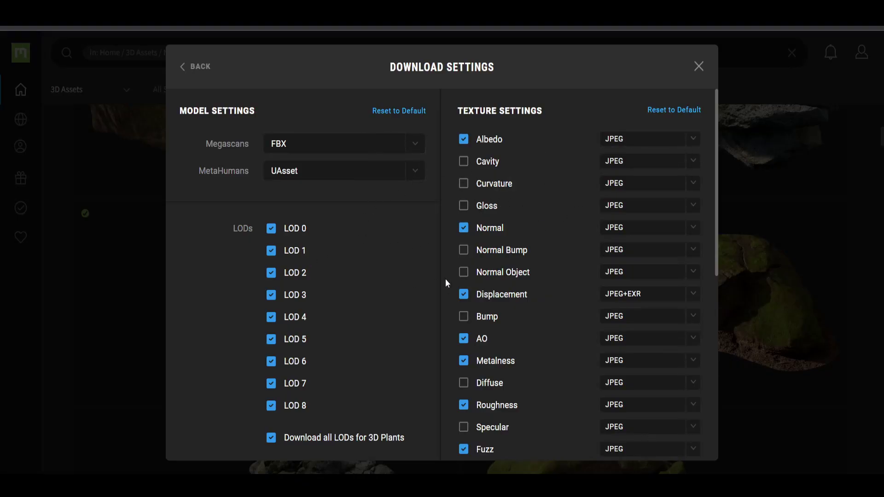
Step: In Download Settings, untick all-LODs and LODs 0, 1, 2, 4–7, and include the Specular map
scroll(394, 266, down, 2)
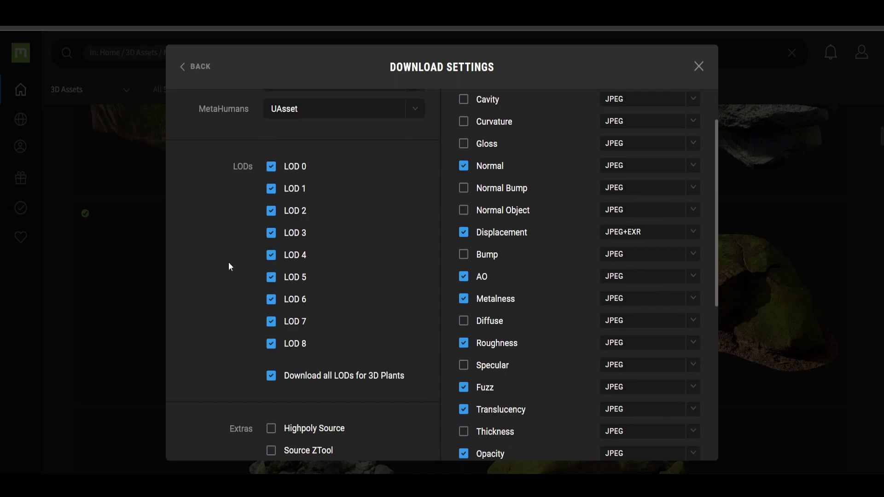
click(272, 377)
click(271, 321)
click(271, 299)
click(272, 277)
click(271, 255)
click(271, 211)
click(272, 189)
click(272, 166)
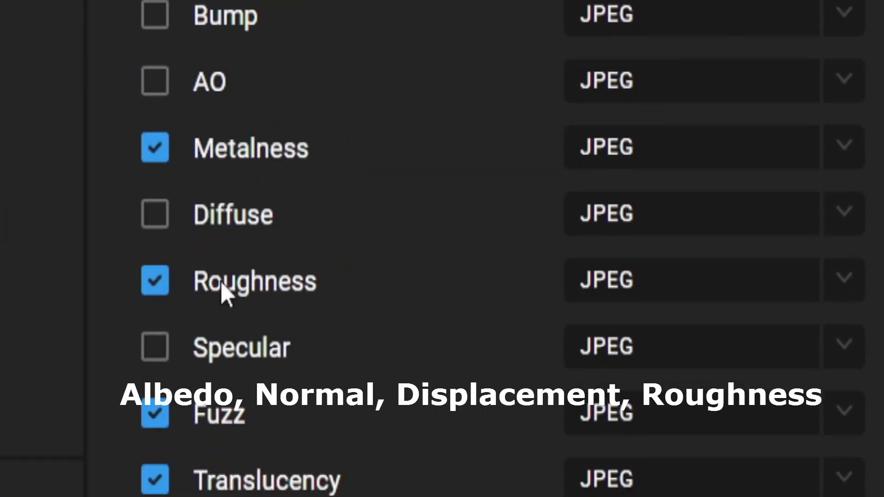
click(155, 346)
click(194, 65)
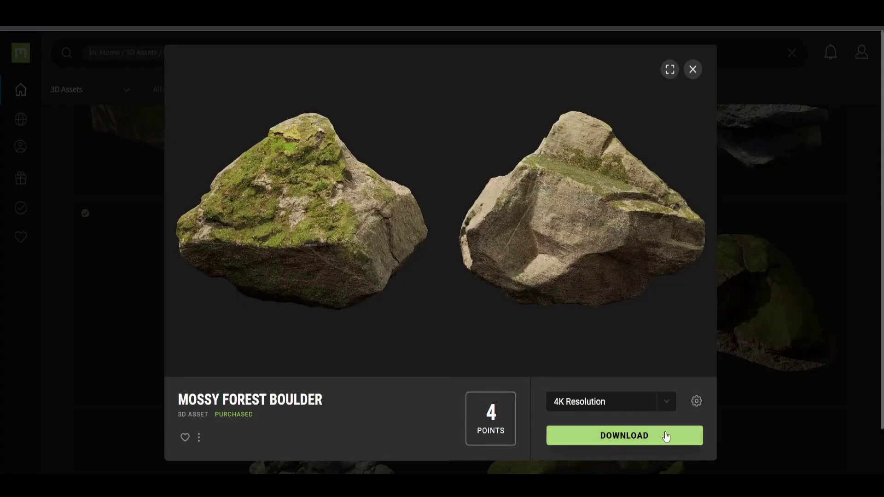
Step: Download the Mossy Forest Boulder and start a new Lumion project
click(642, 434)
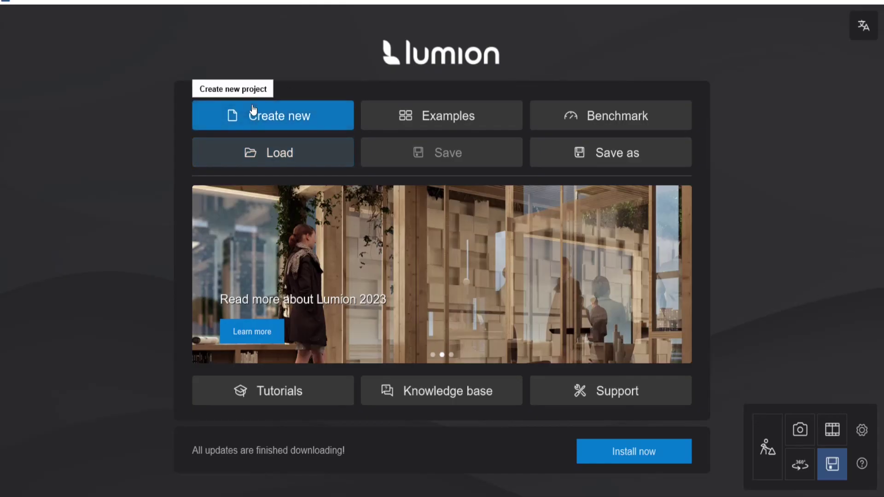
click(230, 118)
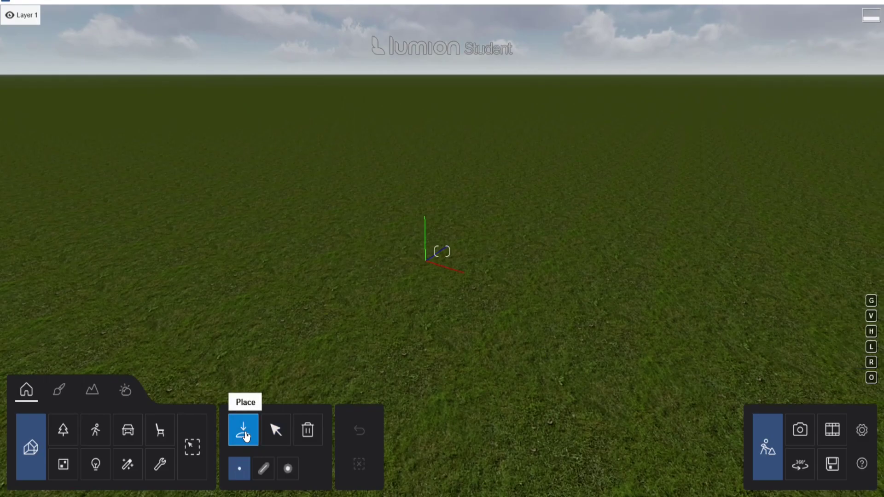
click(29, 450)
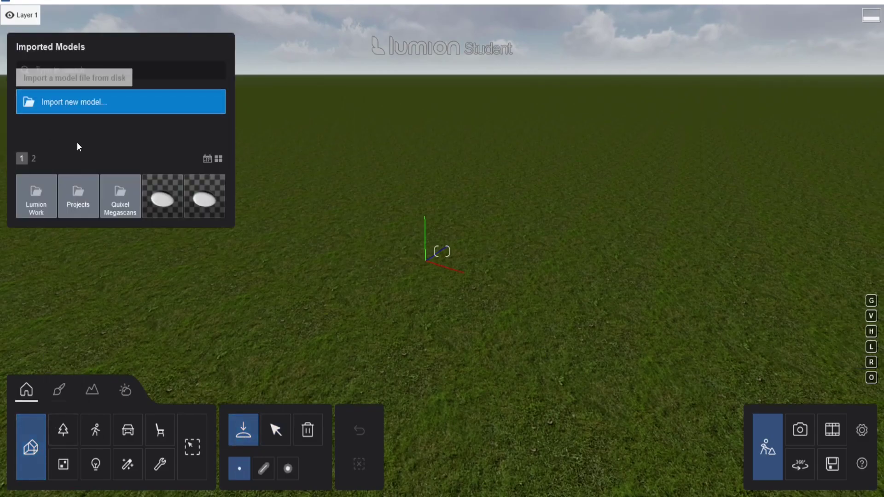
Step: Choose wdbncbl_LOD2 from the Nature_Rock_wdbncbl_4K_3d_ms folder as the model to import
click(49, 99)
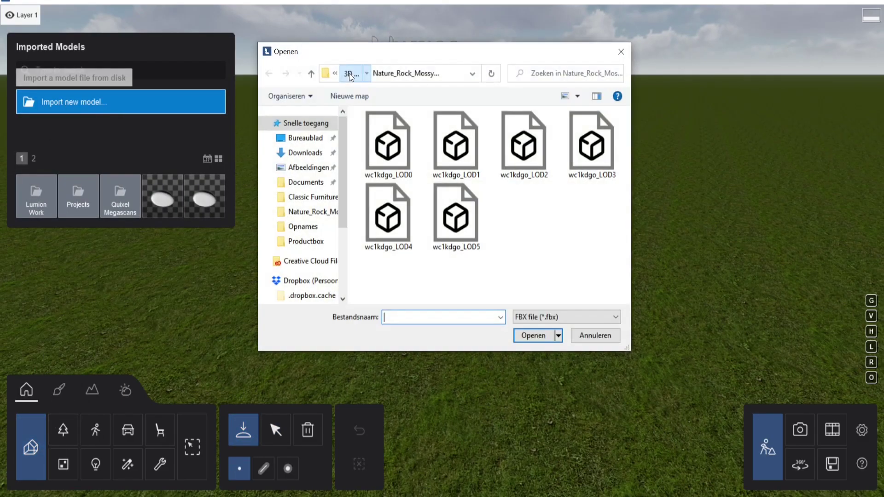
click(311, 73)
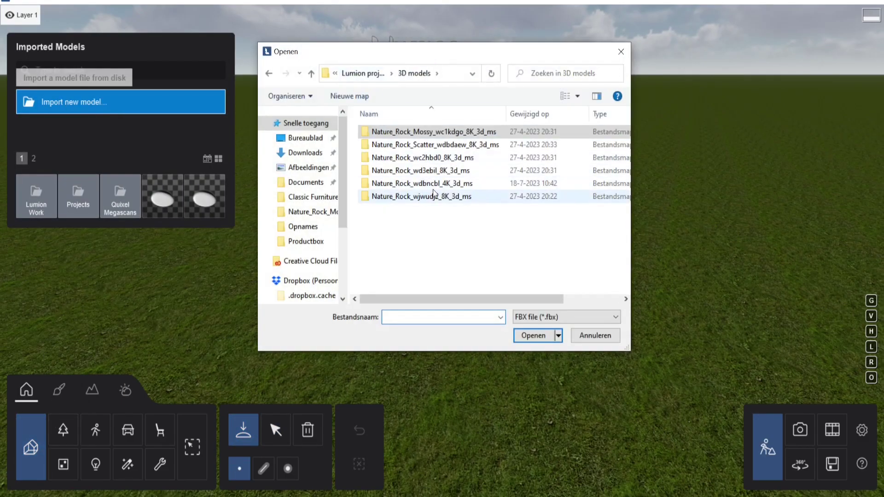
double_click(405, 183)
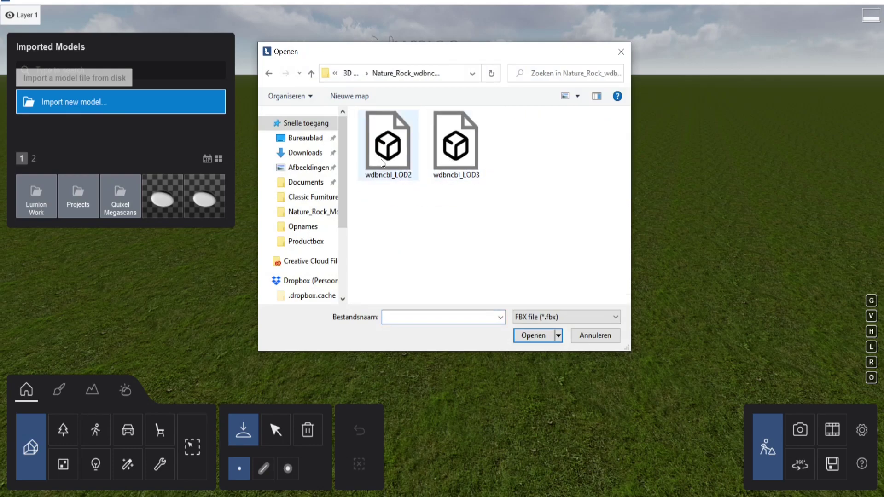
click(382, 163)
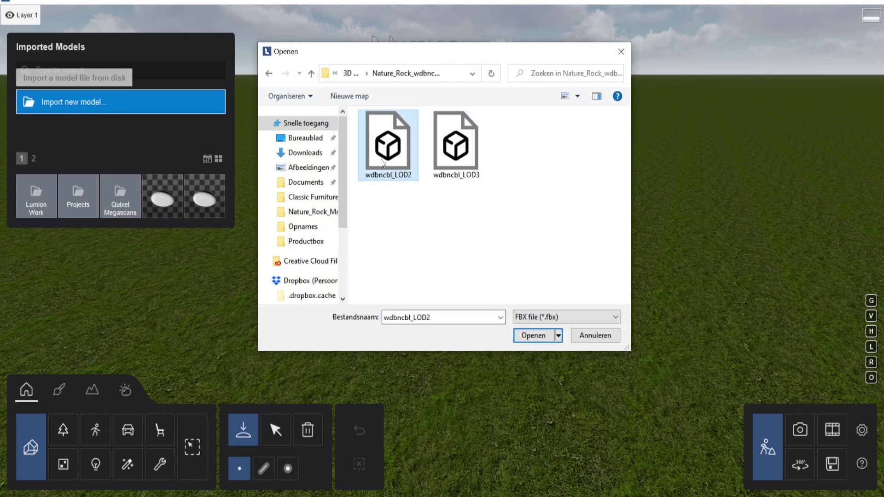
Step: Name the imported model 'Forest mossy Boulder'
click(534, 336)
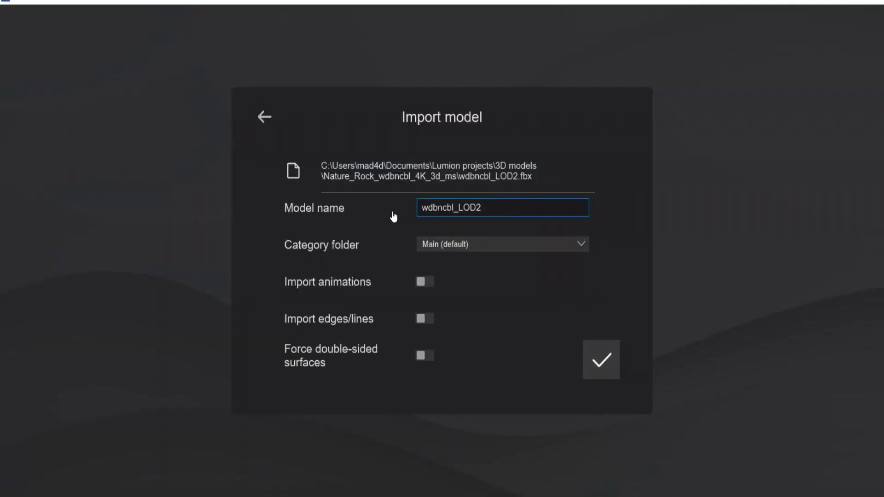
key(ctrl+a)
text(Forst mossy Boulder)
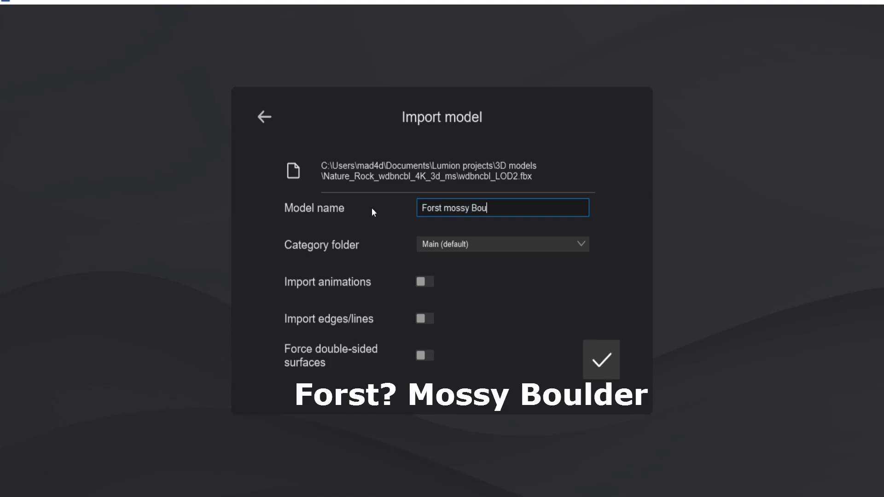
click(435, 208)
text(e)
Step: File the model under the Quixel Megascans category and place it on the grass
click(535, 245)
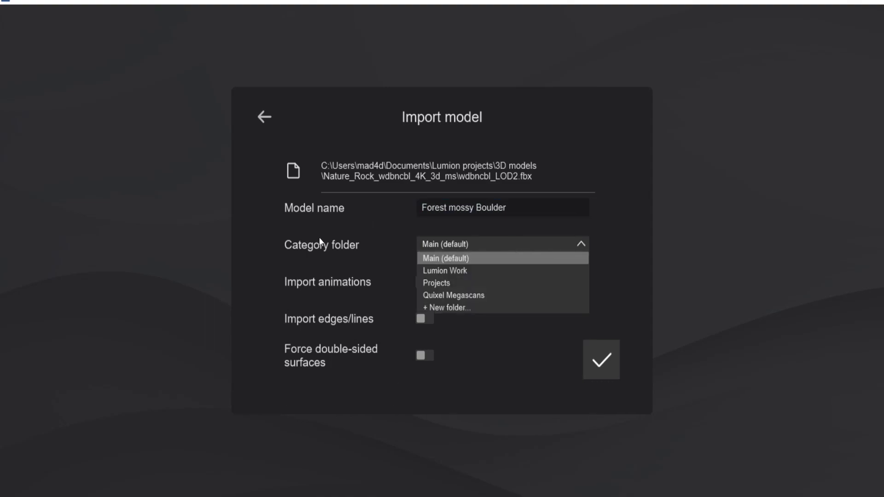
click(441, 309)
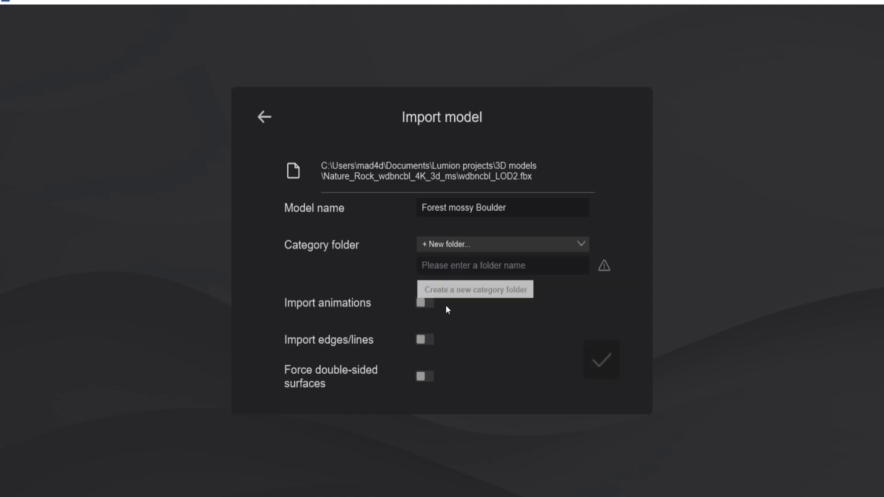
click(436, 245)
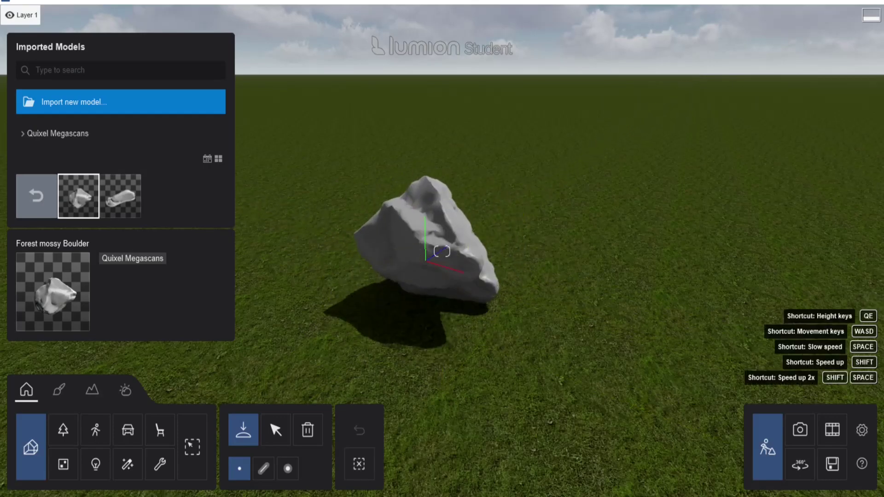
key(w)
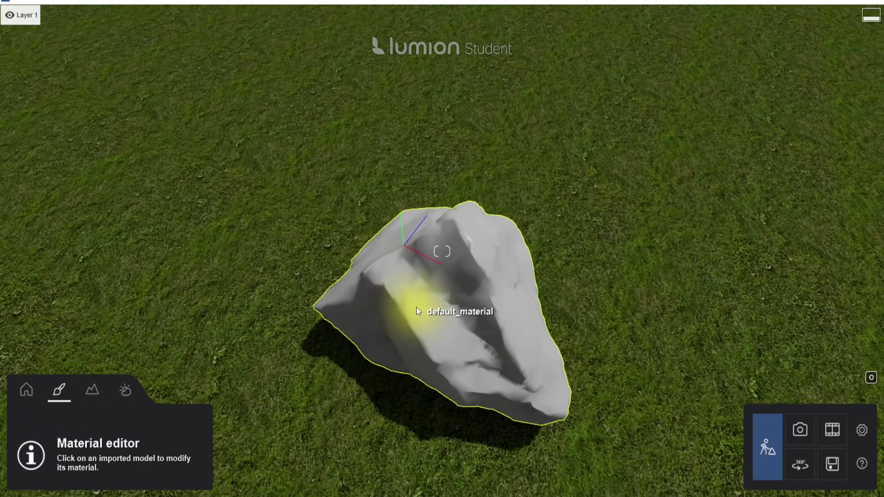
Step: Load the wdbncbl 4K Albedo as the boulder's texture, adjust its strength, and add Roughness and Displacement maps
click(416, 307)
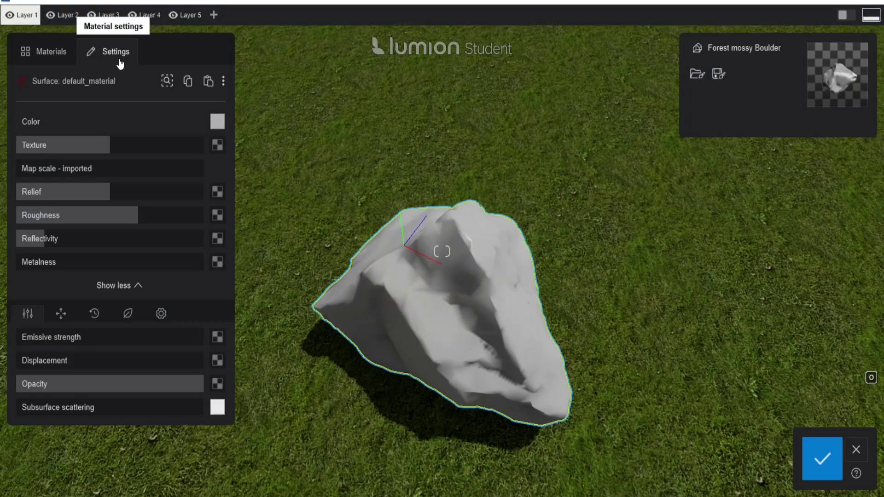
click(218, 145)
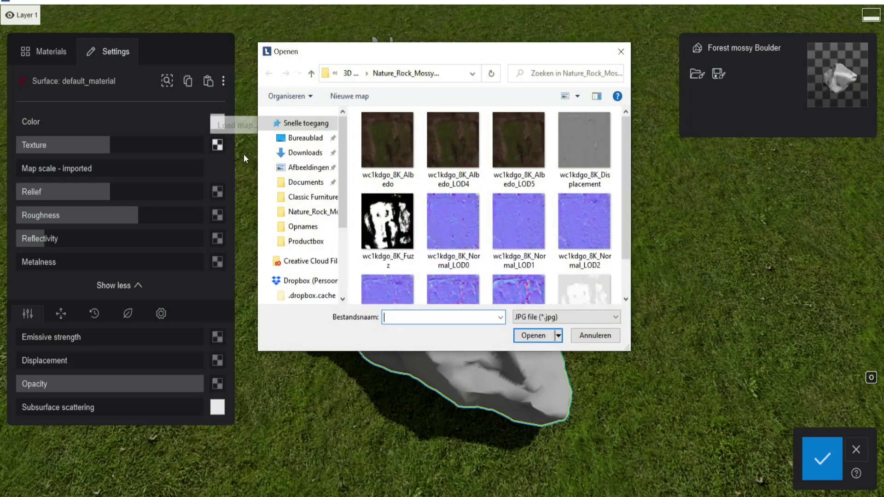
key(alt+Up)
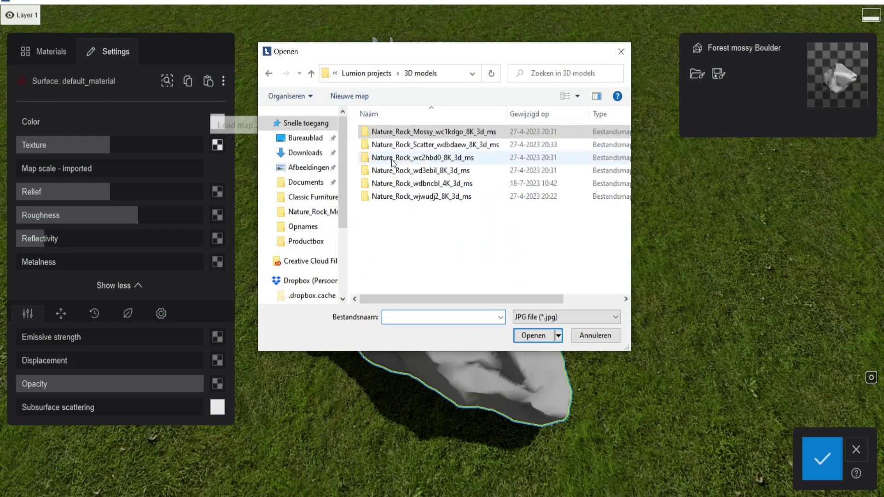
double_click(432, 184)
double_click(413, 160)
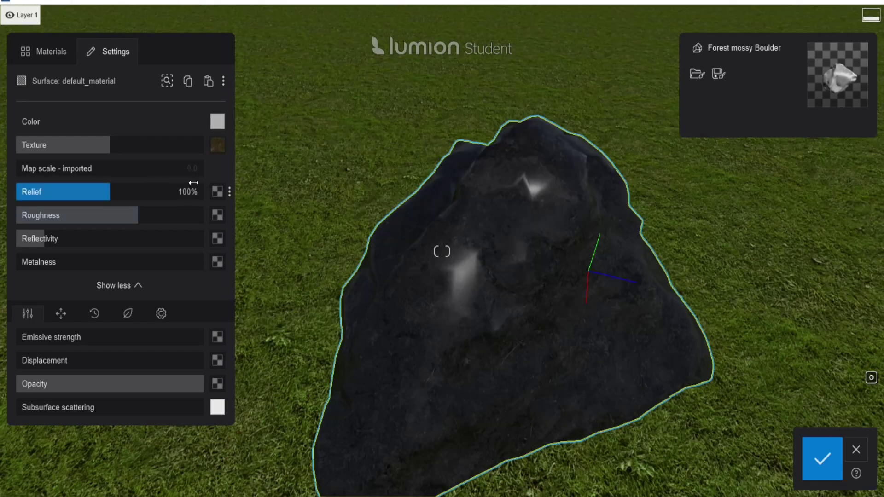
drag(129, 145, 168, 144)
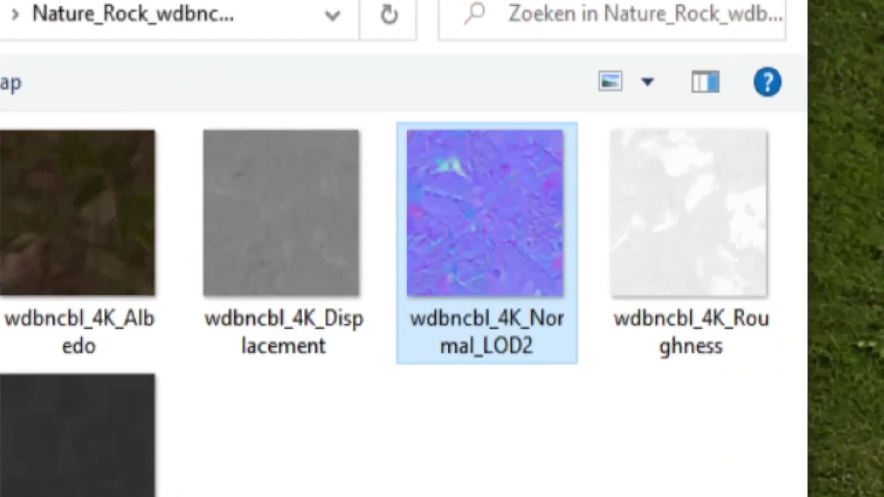
click(689, 236)
click(285, 256)
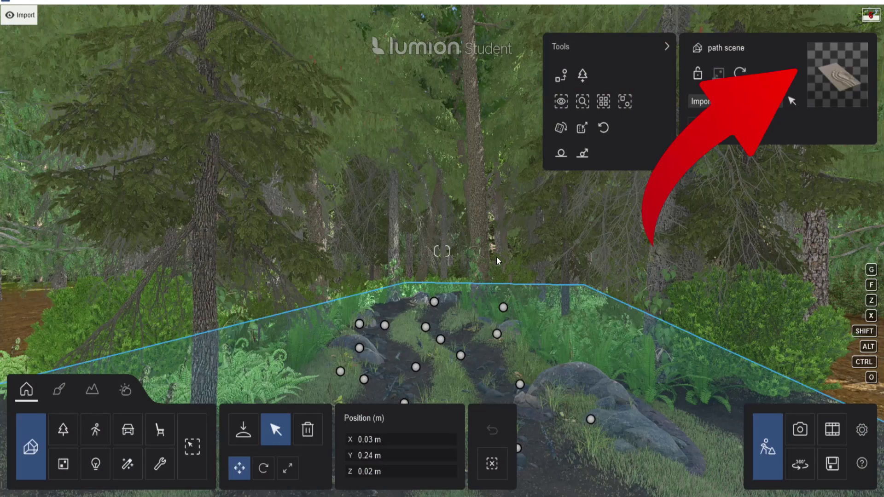
Step: Place the Forest mossy Boulder from Quixel Megascans right of the path and select its material
click(243, 430)
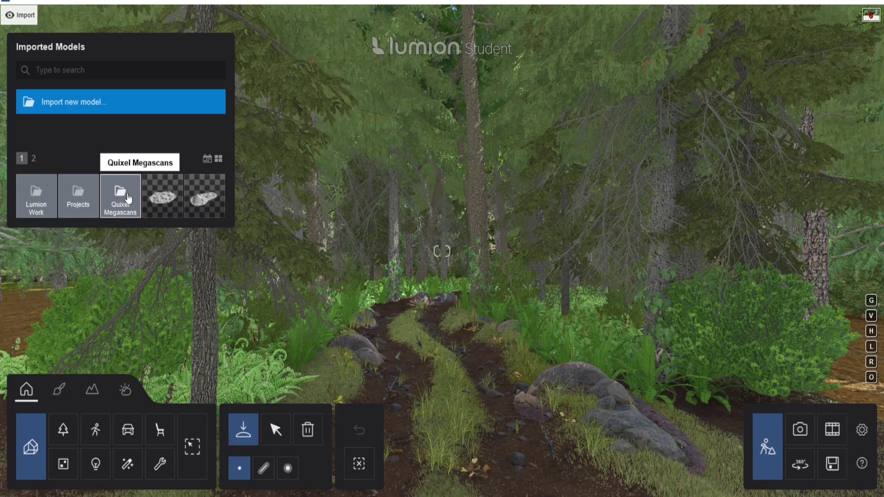
click(128, 198)
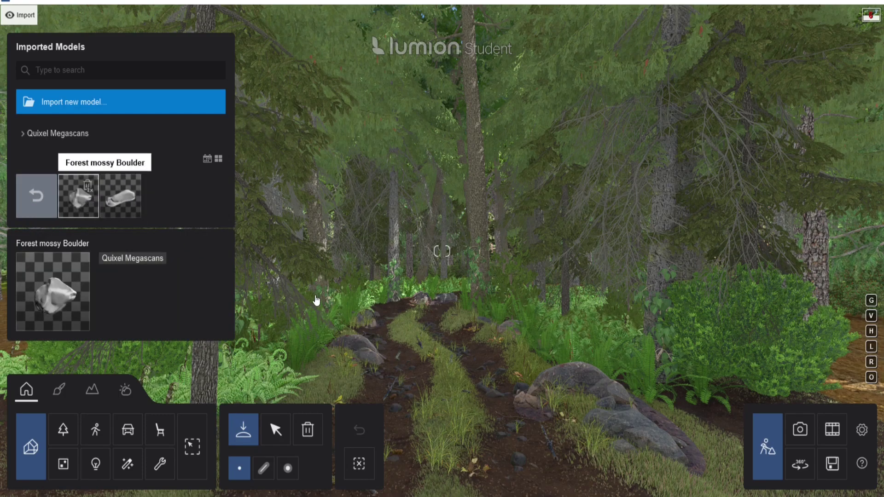
click(413, 346)
key(w)
drag(501, 367, 678, 320)
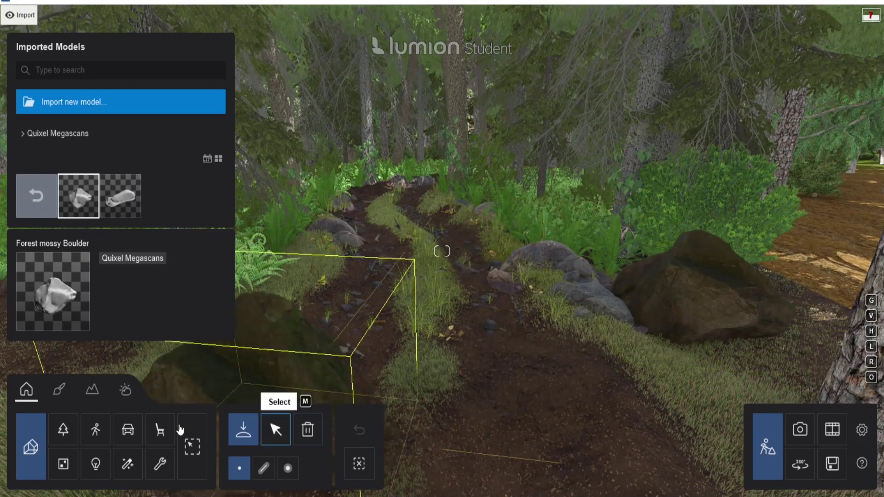
click(58, 390)
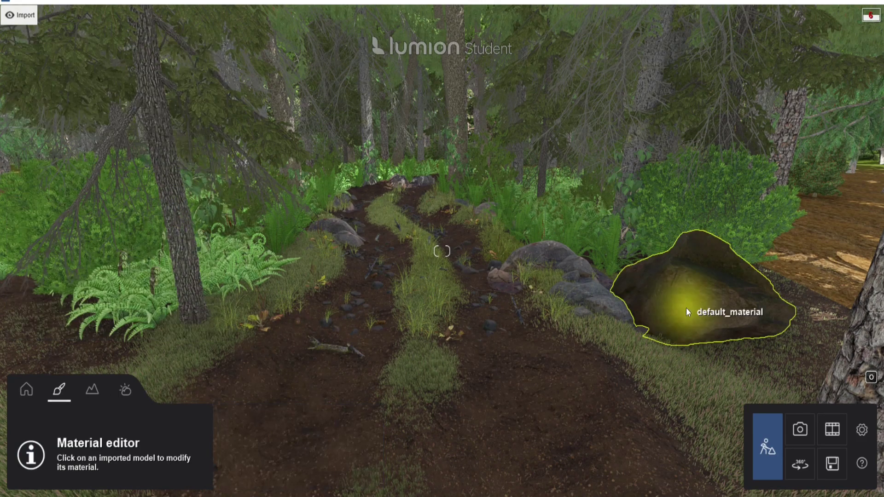
click(687, 309)
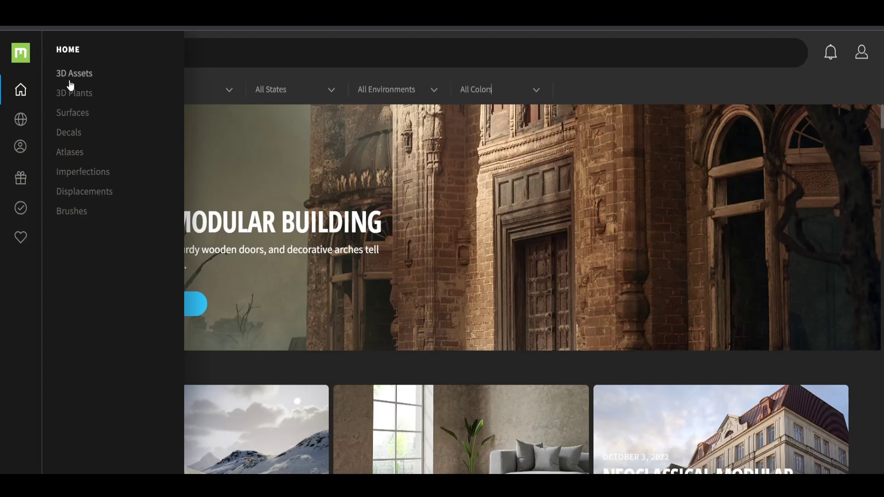
Step: Browse Surfaces > Fabric > Plain and open the Blue Cloth surface
click(71, 116)
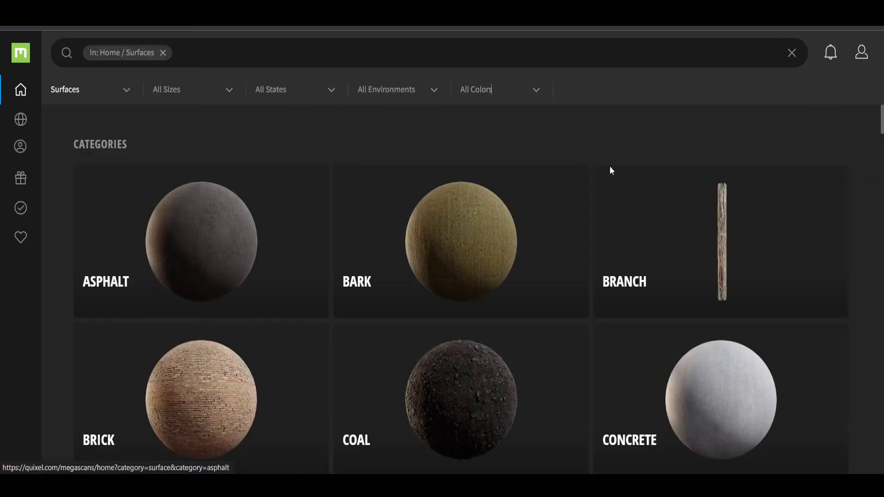
scroll(256, 281, down, 3)
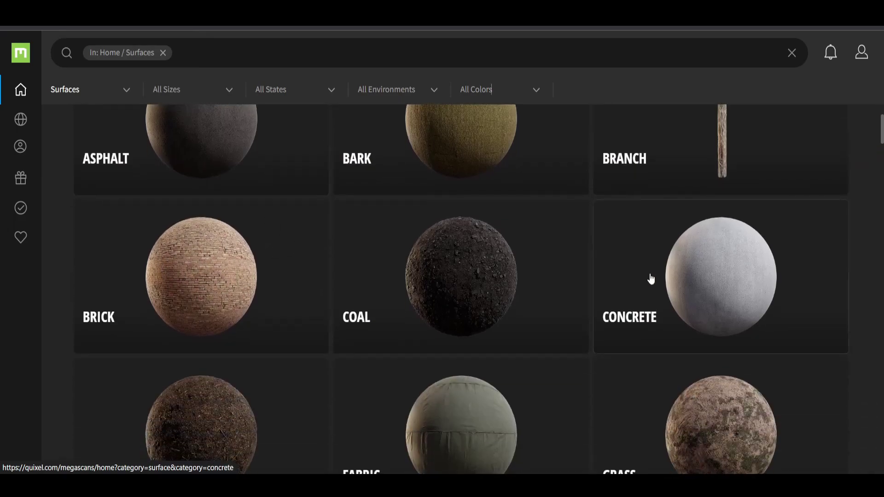
scroll(394, 308, up, 3)
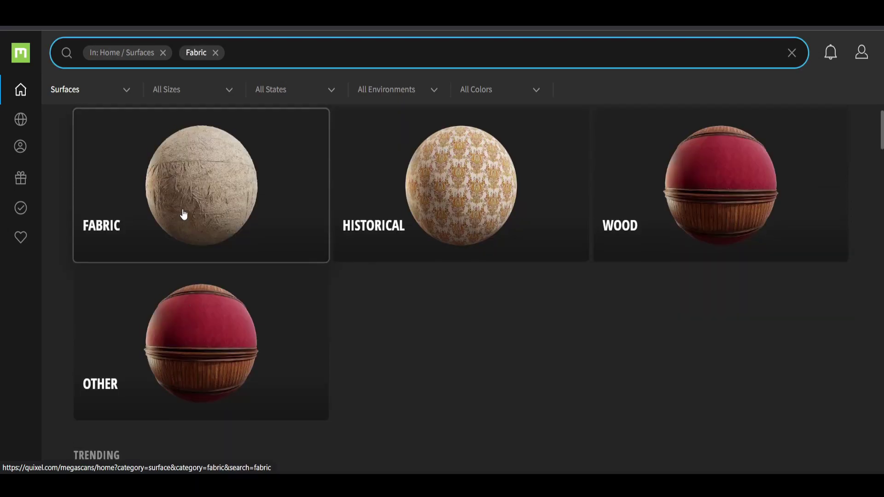
scroll(183, 214, up, 1)
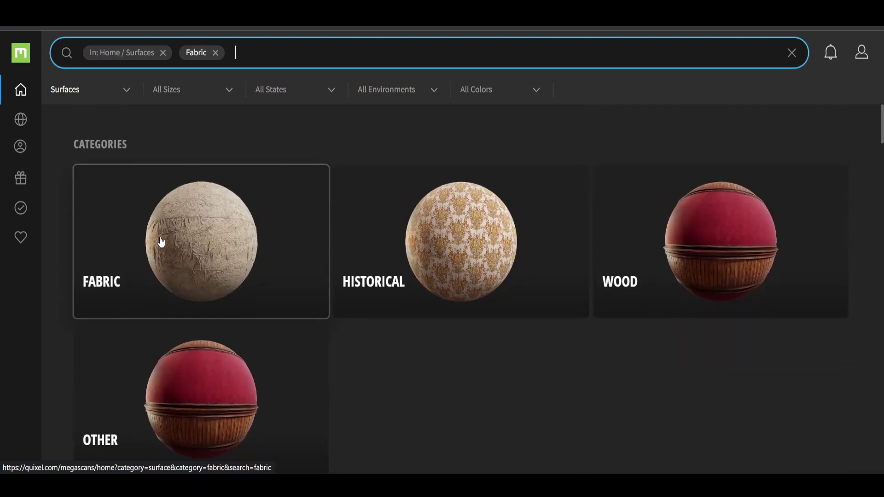
click(187, 244)
click(200, 398)
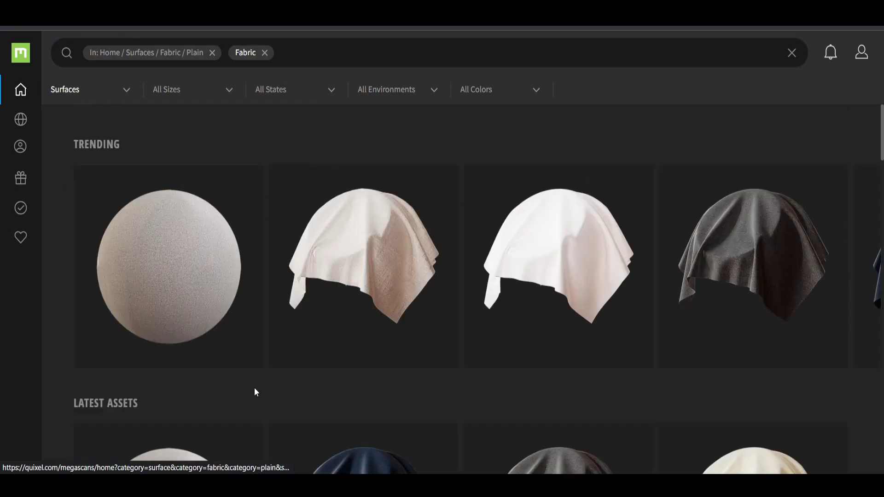
scroll(257, 389, down, 5)
click(355, 405)
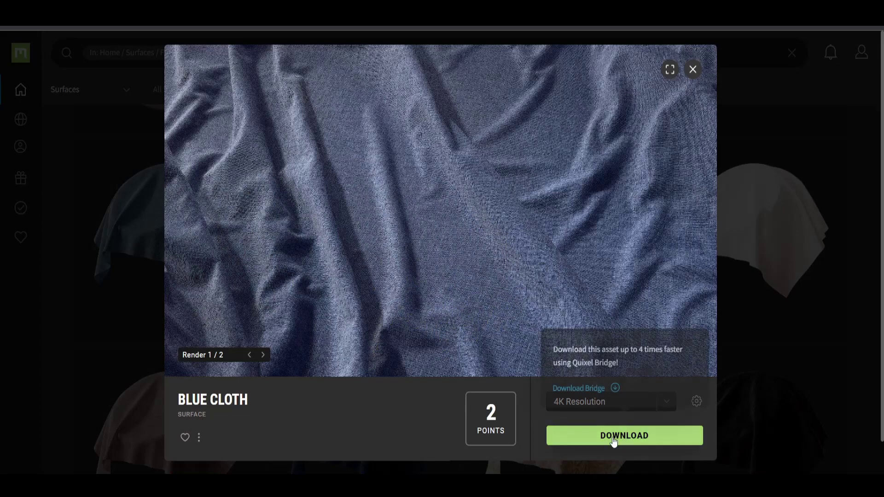
Step: Set Blue Cloth to 4K and include the Specular map in its download settings
click(599, 401)
click(582, 373)
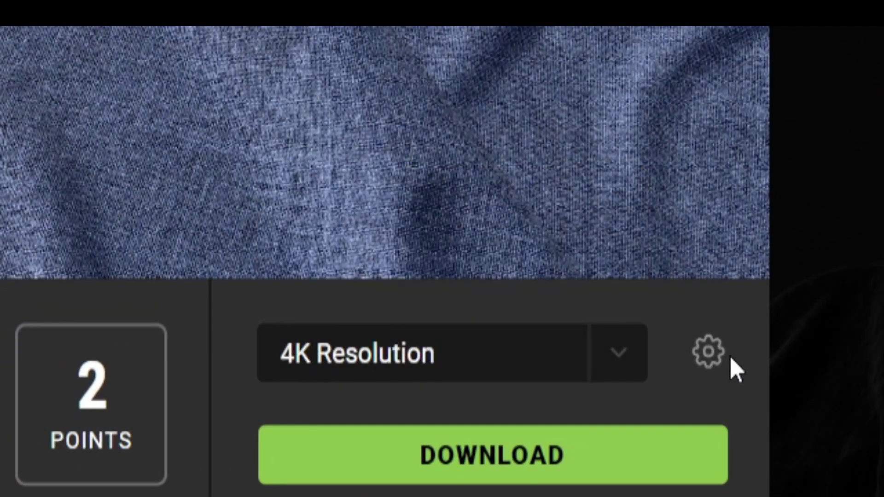
click(709, 358)
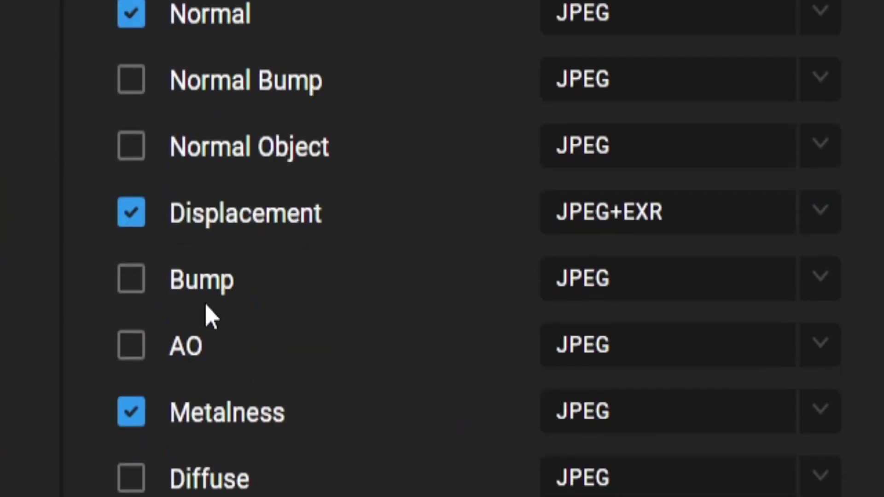
click(134, 322)
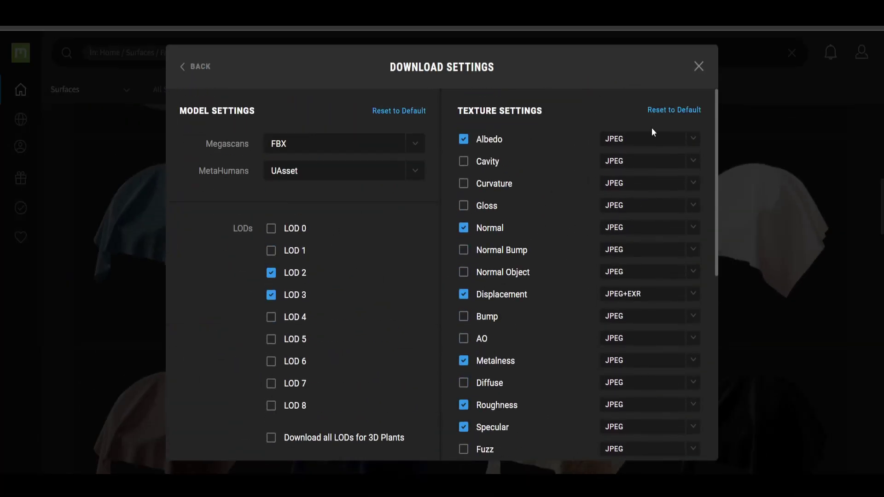
click(196, 67)
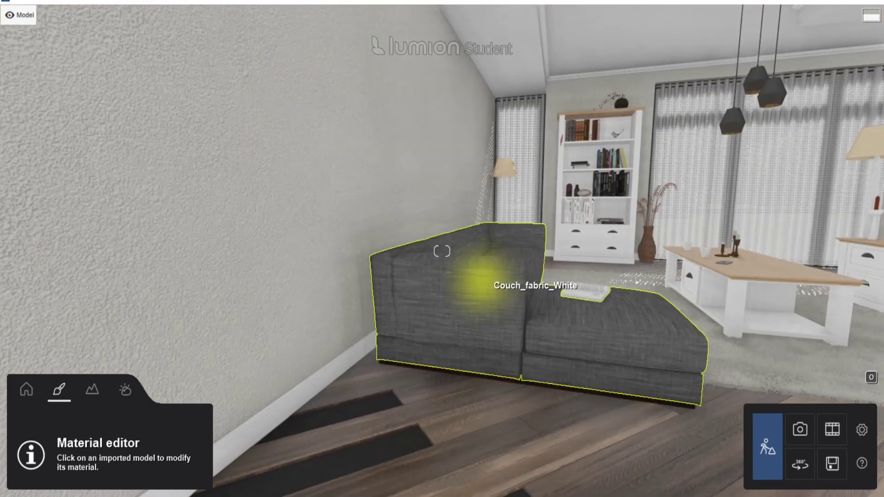
Step: Give the couch's fabric a new Standard material
click(473, 280)
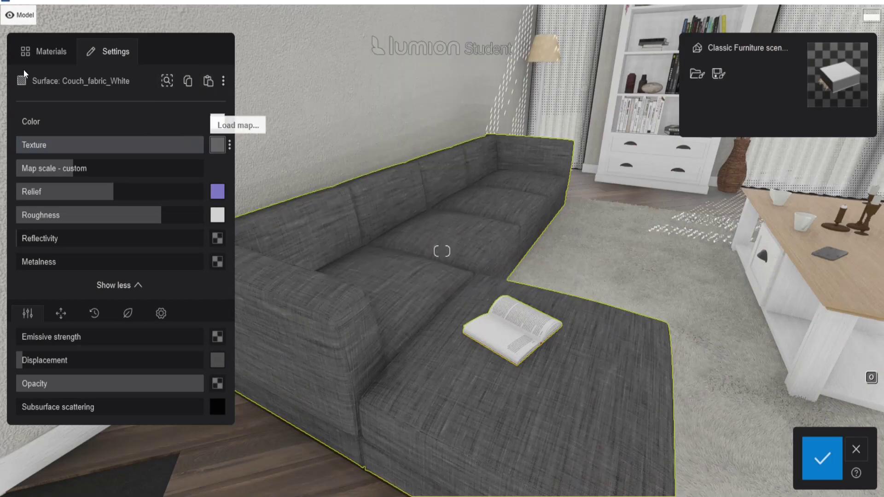
click(44, 51)
click(32, 132)
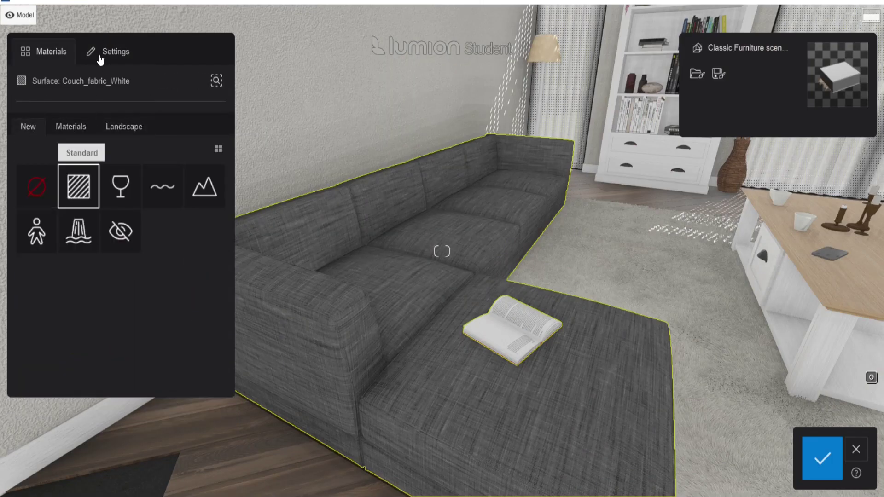
click(115, 51)
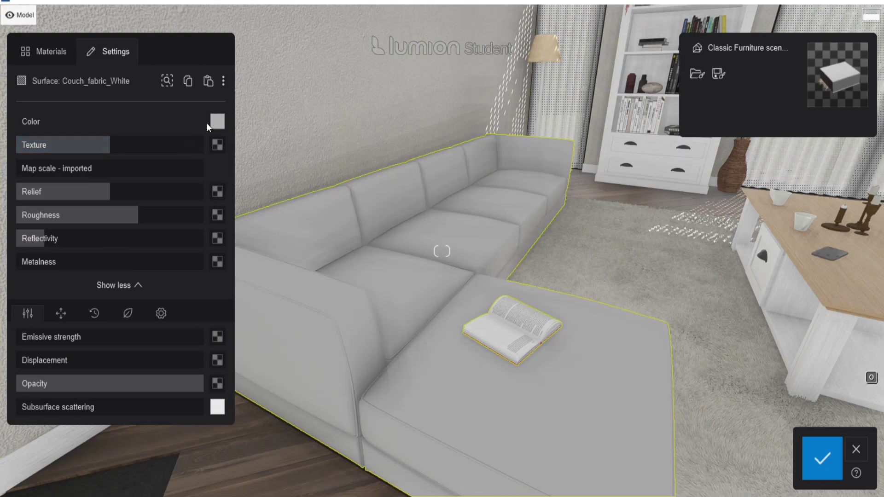
Step: Load the Blue Cloth image as the couch material's colour texture
click(217, 146)
key(Return)
right_drag(424, 225, 112, 238)
key(w)
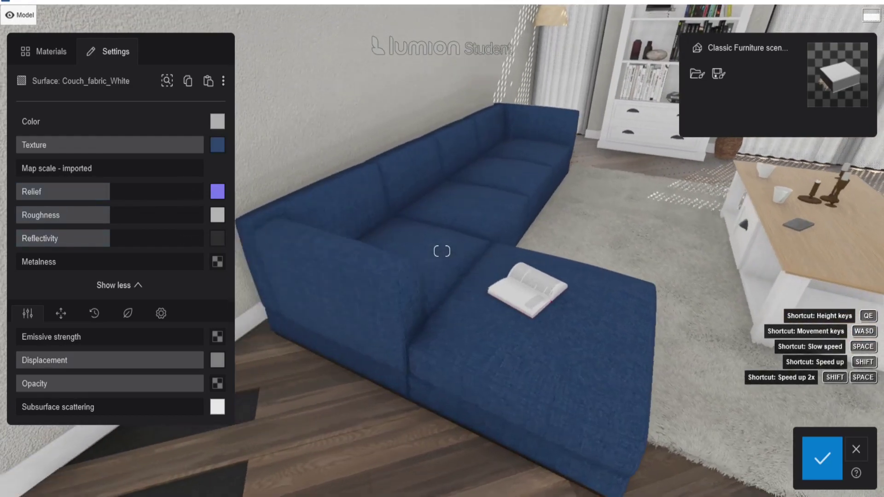